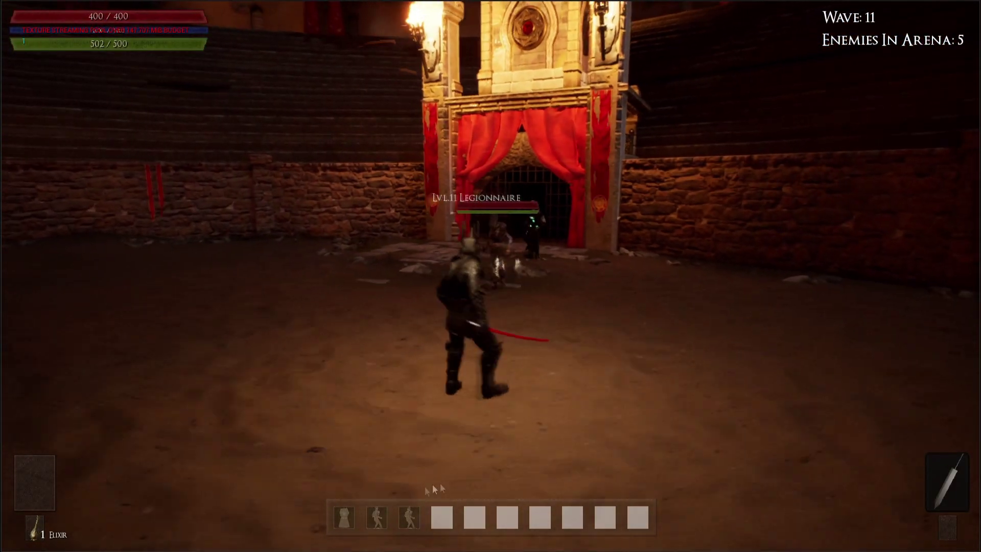
Fight the wave 11 arena enemies using the second and third hotbar abilities and repeated weapon attacks
left_click(374, 521)
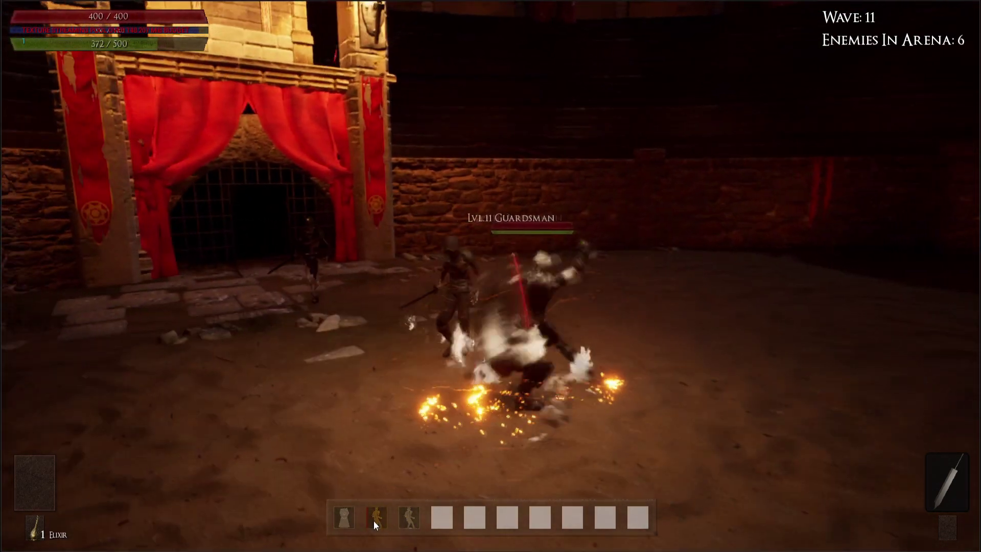
left_click(412, 522)
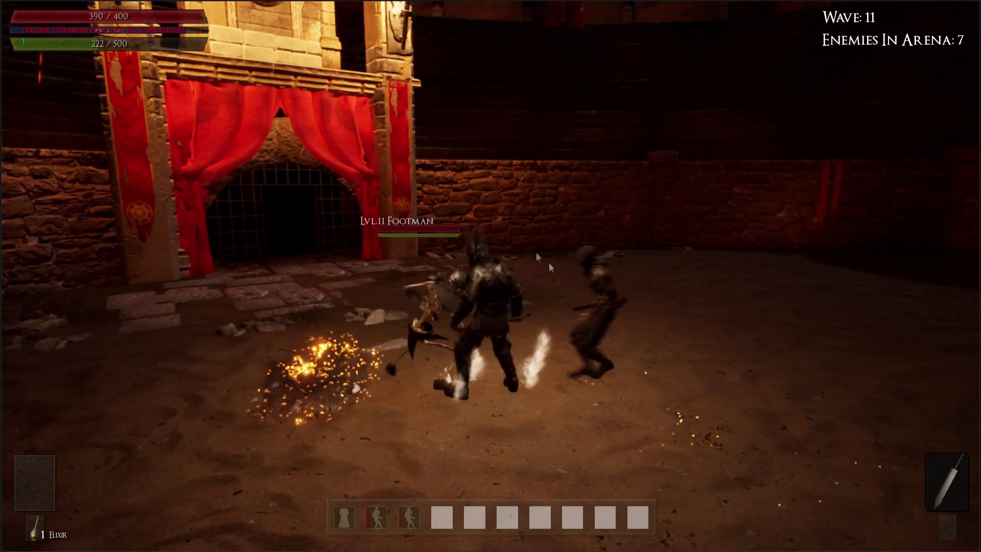
left_click(504, 249)
left_click(504, 250)
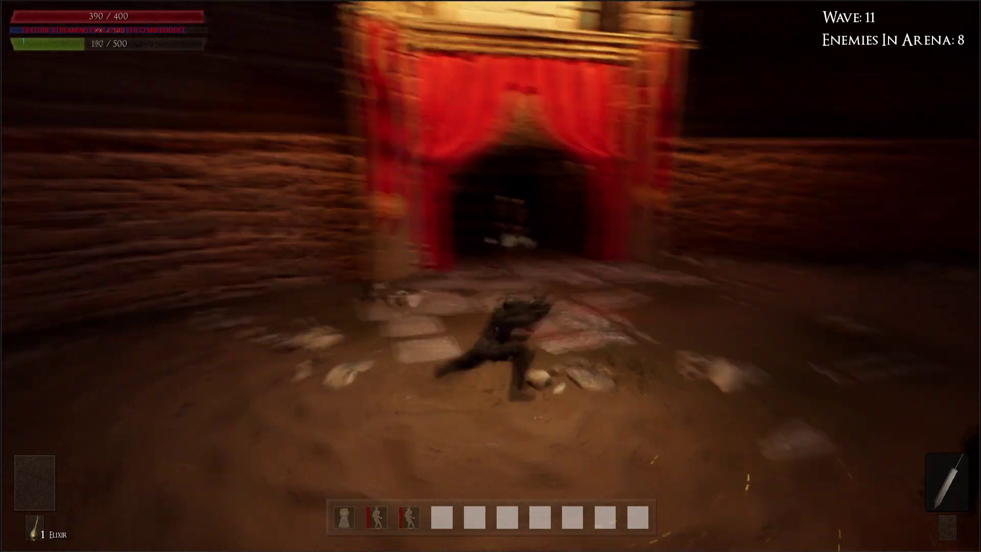
left_click(499, 256)
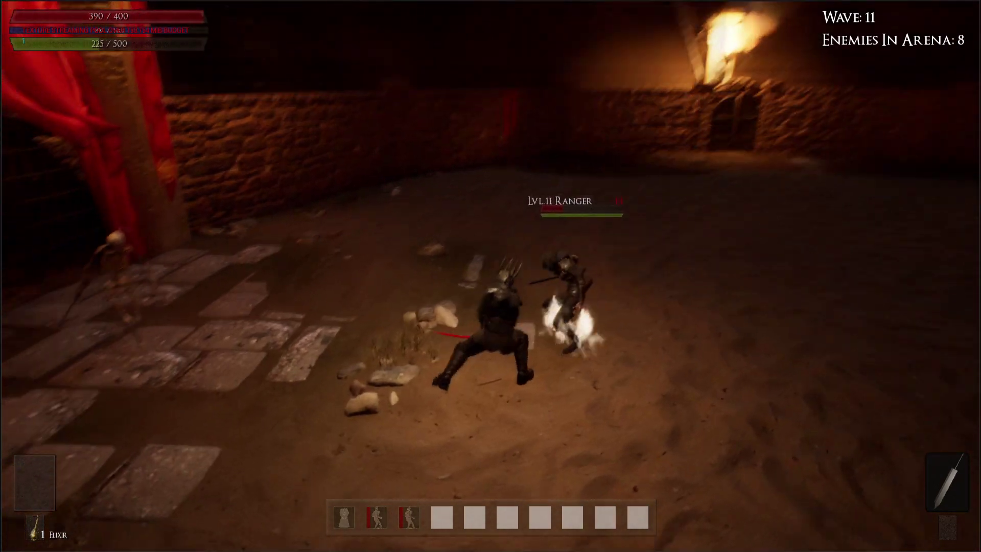
left_click(490, 276)
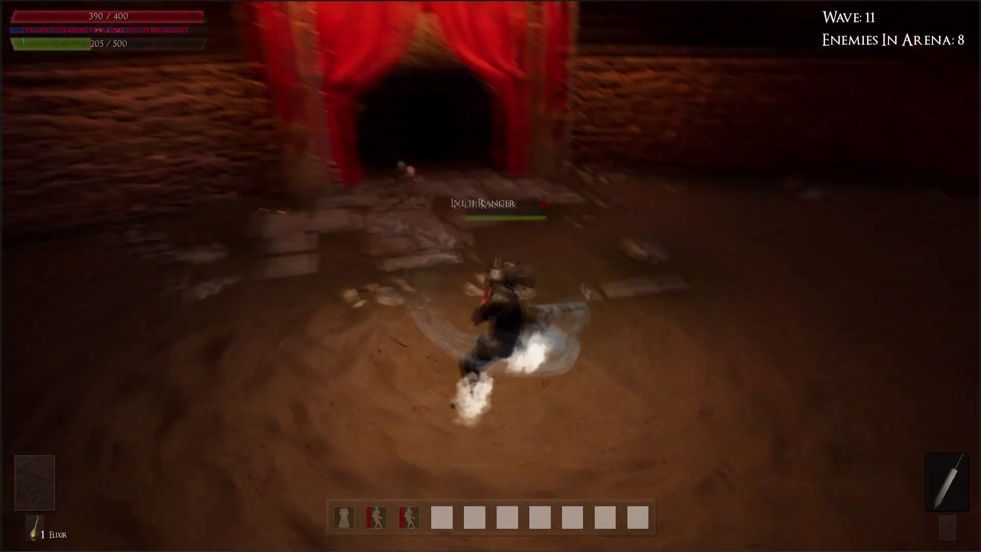
left_click(490, 276)
left_click(490, 276)
left_click(490, 276)
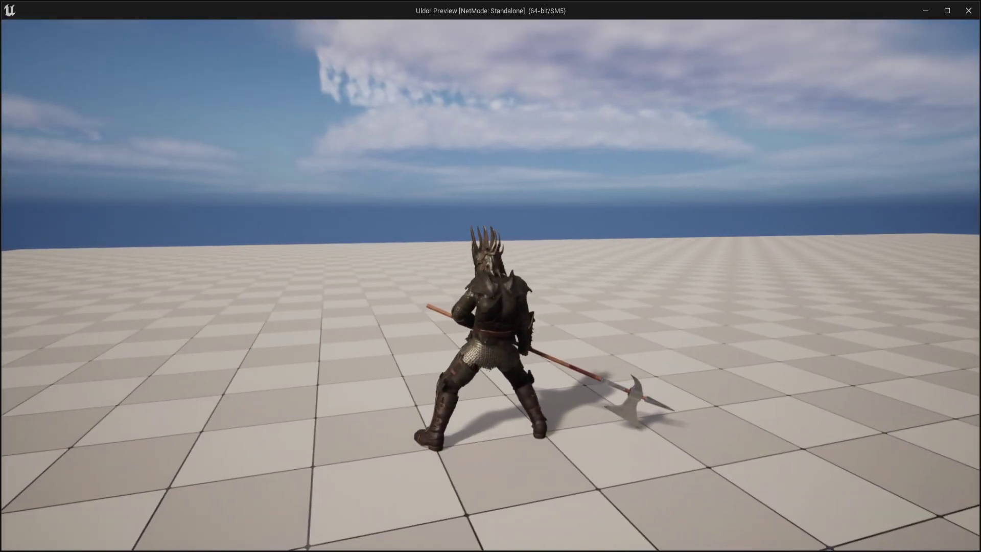
Run the halberd-wielding character forward in the standalone preview and perform a dodge
key("w")
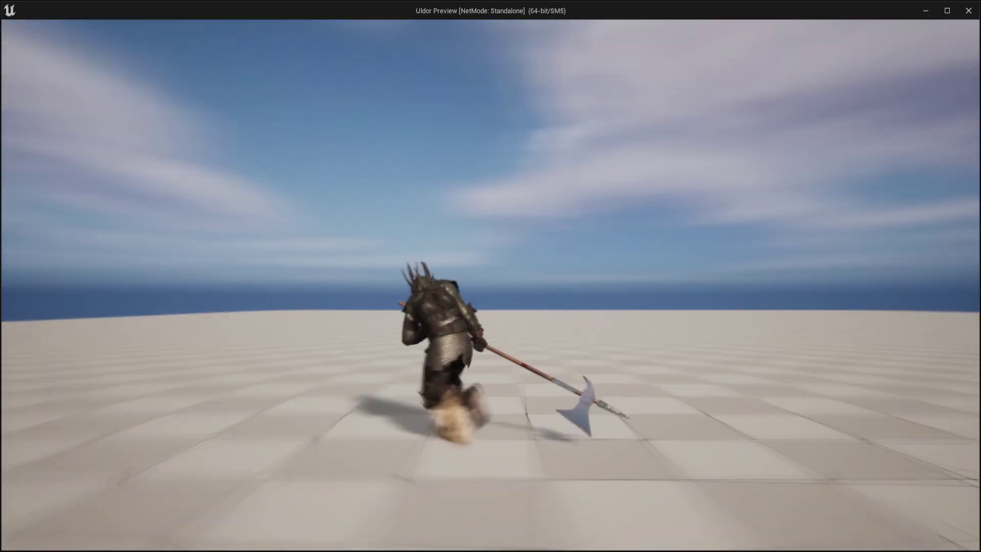
key("space")
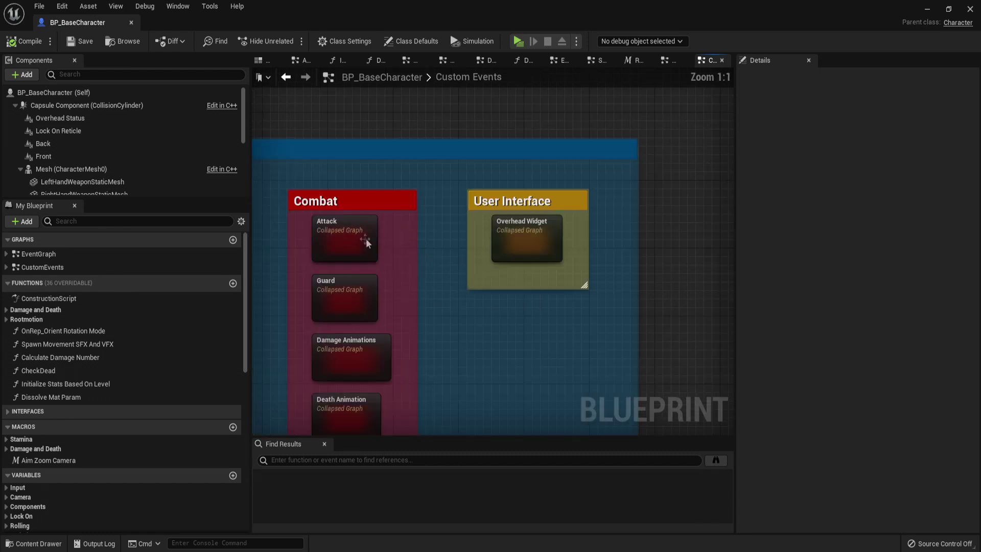
Open the Attack collapsed graph in BP_BaseCharacter and examine its light and heavy attack selection and stamina subtraction nodes
double_click(383, 218)
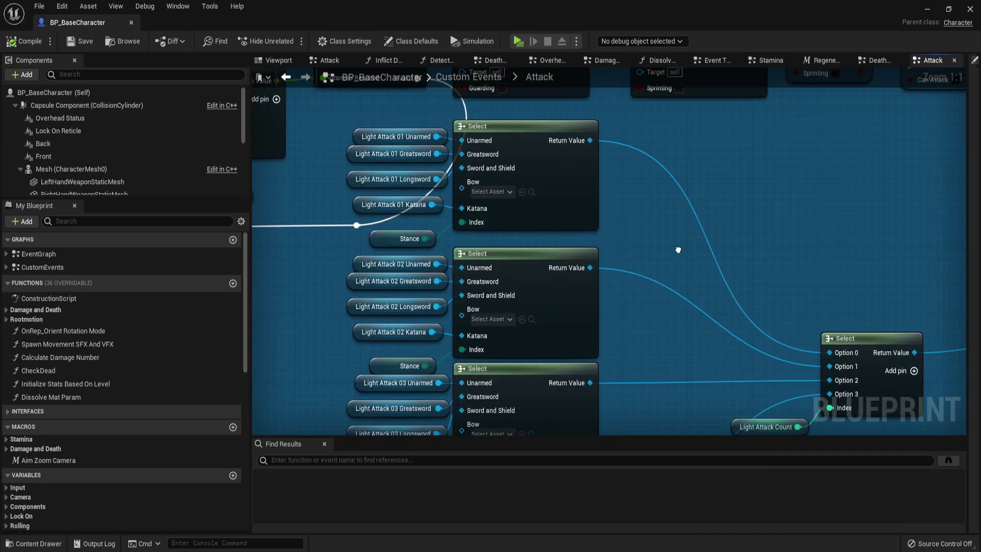
right_click_drag(678, 250, 689, 59)
right_click_drag(608, 251, 609, 82)
right_click_drag(746, 191, 477, 455)
scroll(567, 364, "down", 5)
scroll(782, 236, "up", 4)
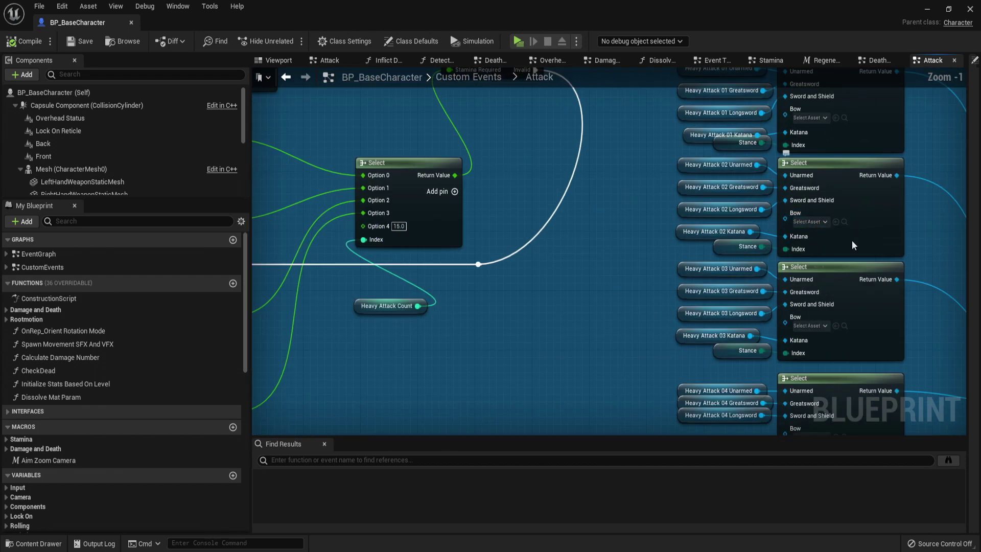
right_click_drag(473, 304, 636, 260)
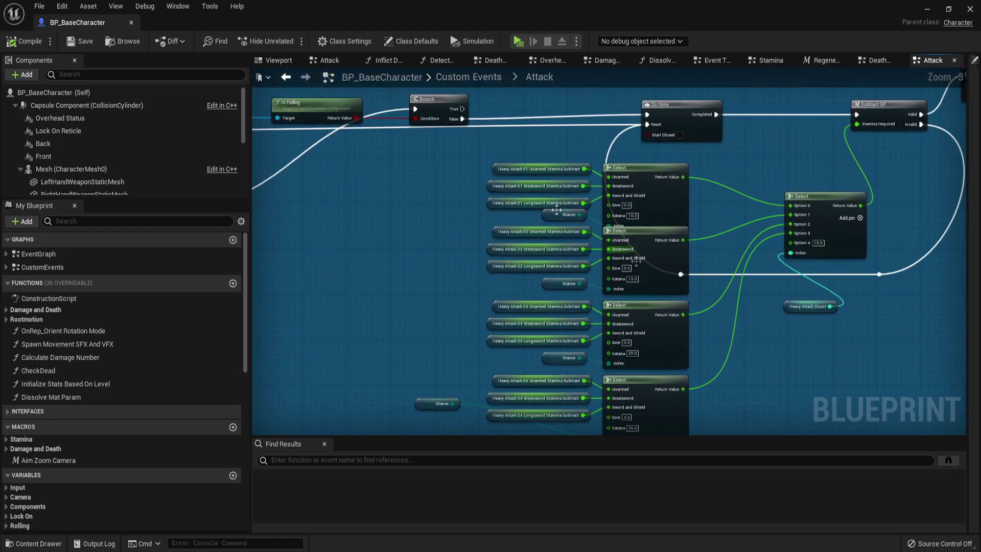
right_click_drag(912, 352, 560, 276)
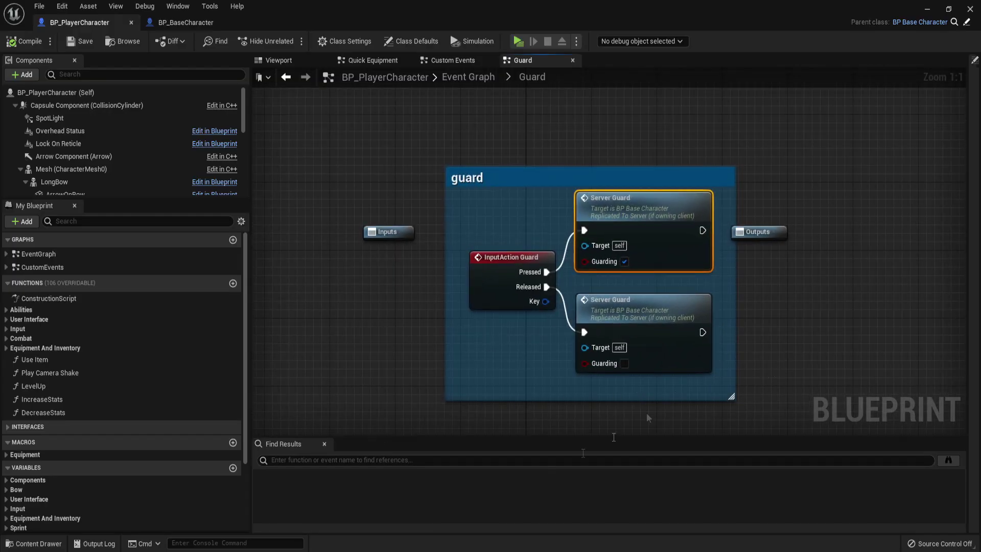
Trace the Server Guard call from BP_PlayerCharacter to its definition in BP_BaseCharacter and on to the replicated guard event it calls
double_click(671, 210)
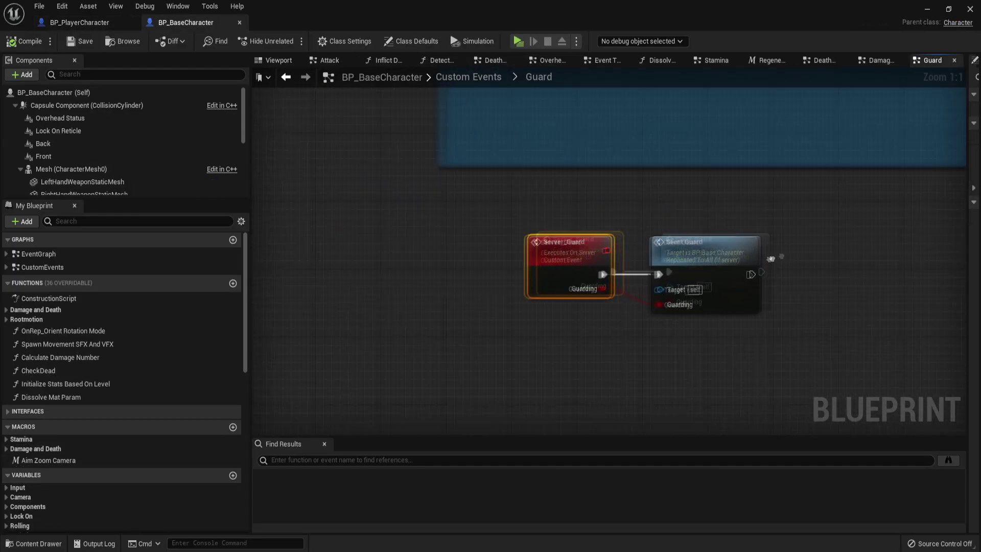
double_click(693, 255)
right_click_drag(927, 366, 105, 314)
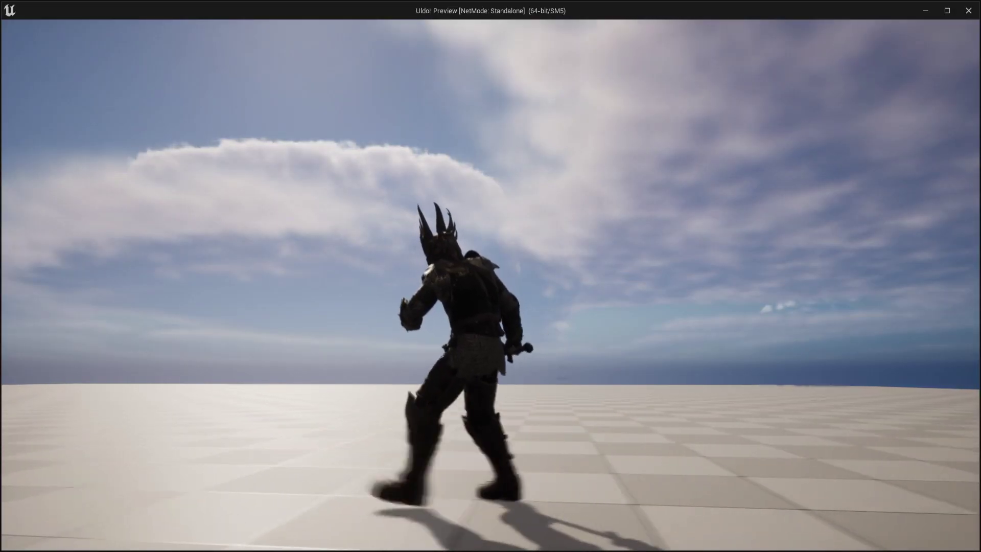
Test running and repeated dodge rolls in several directions with the sword-wielding character in the standalone preview
key("a")
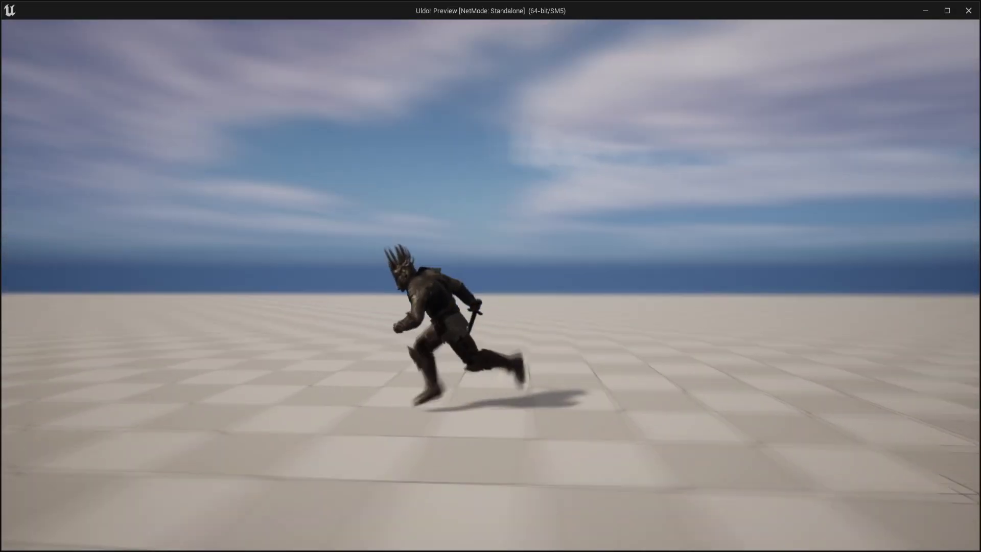
key("s")
key("space")
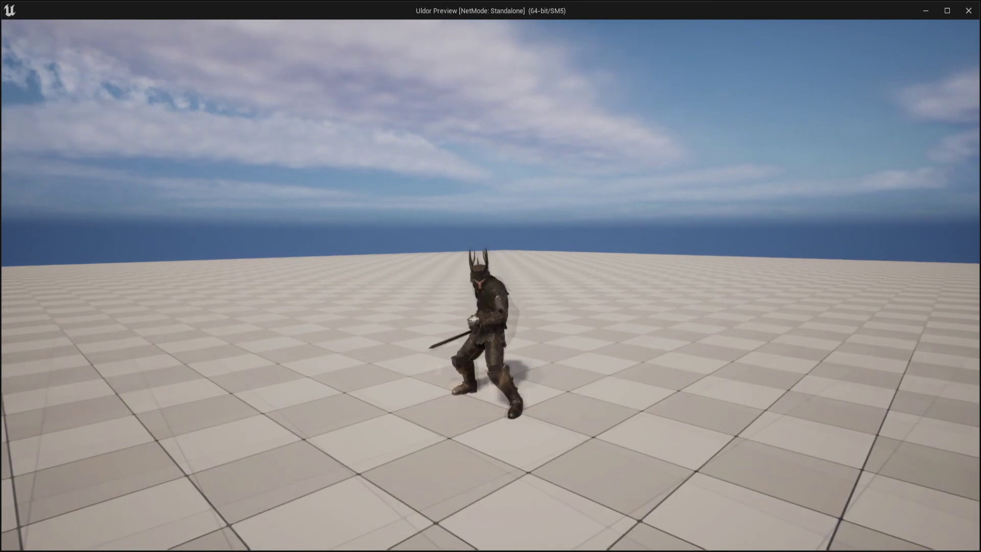
key("space")
key("space")
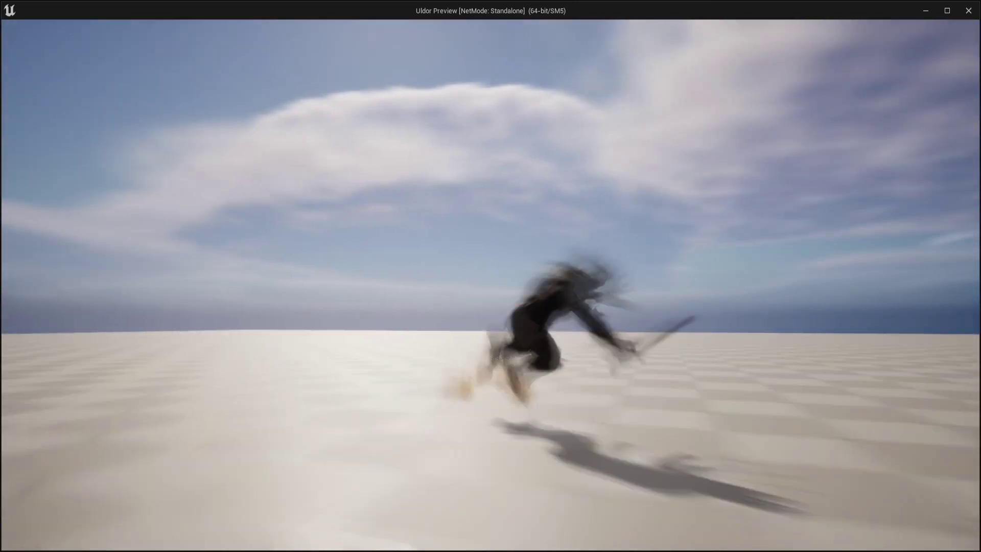
key("space")
key("space")
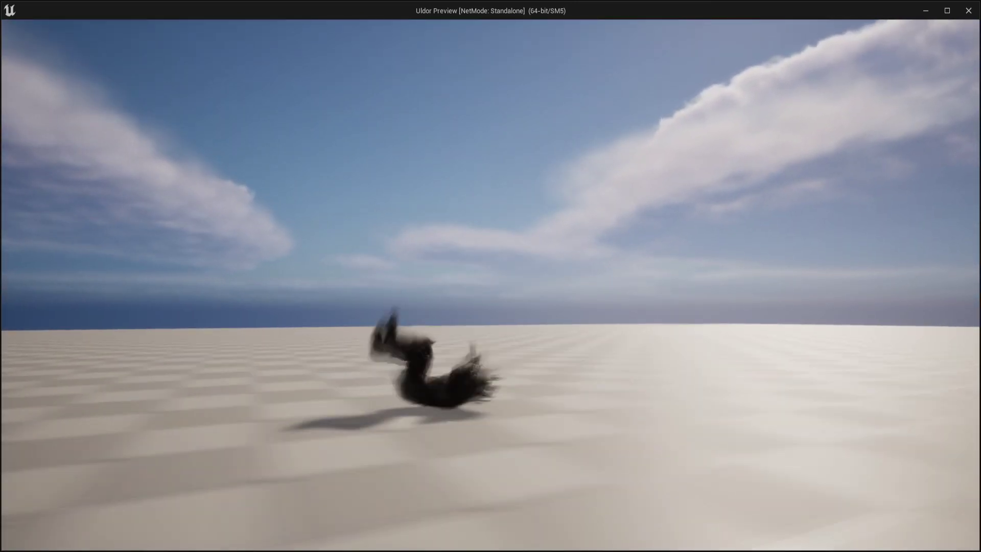
key("space")
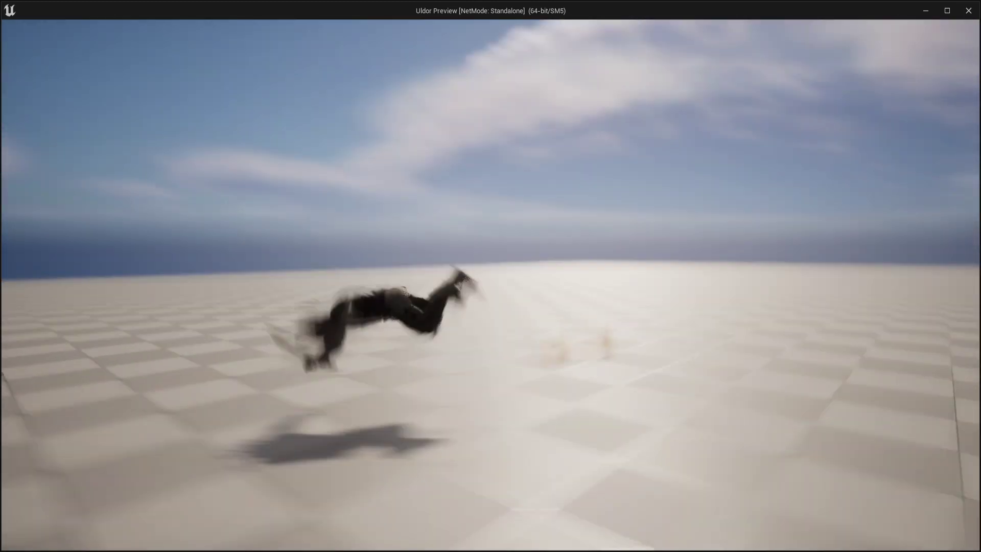
key("space")
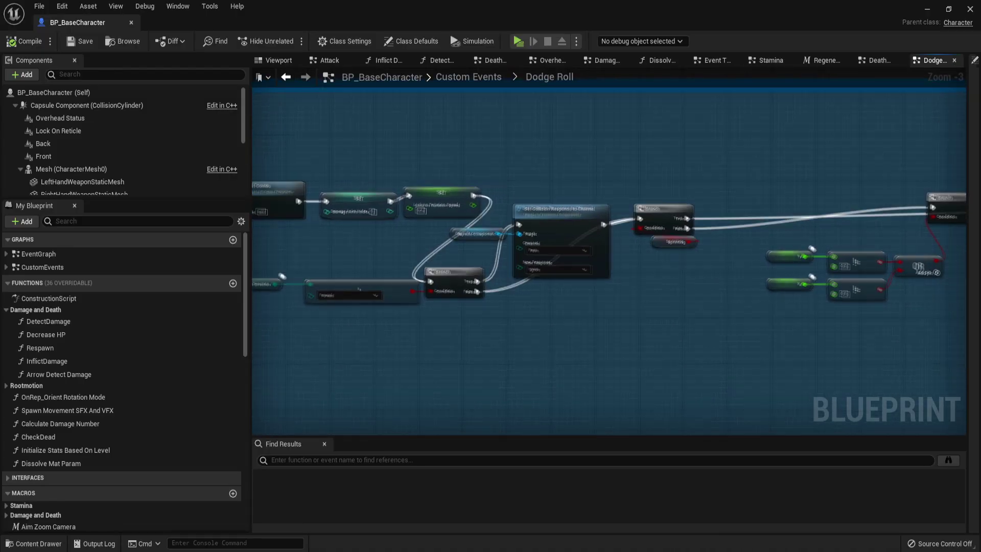
Examine the Dodge Roll graph's condition branches and the Switch on Enum_PlayerDirections node with its directional outputs
right_click_drag(894, 342, 657, 326)
scroll(656, 326, "down", 2)
right_click_drag(784, 312, 664, 313)
scroll(664, 312, "up", 1)
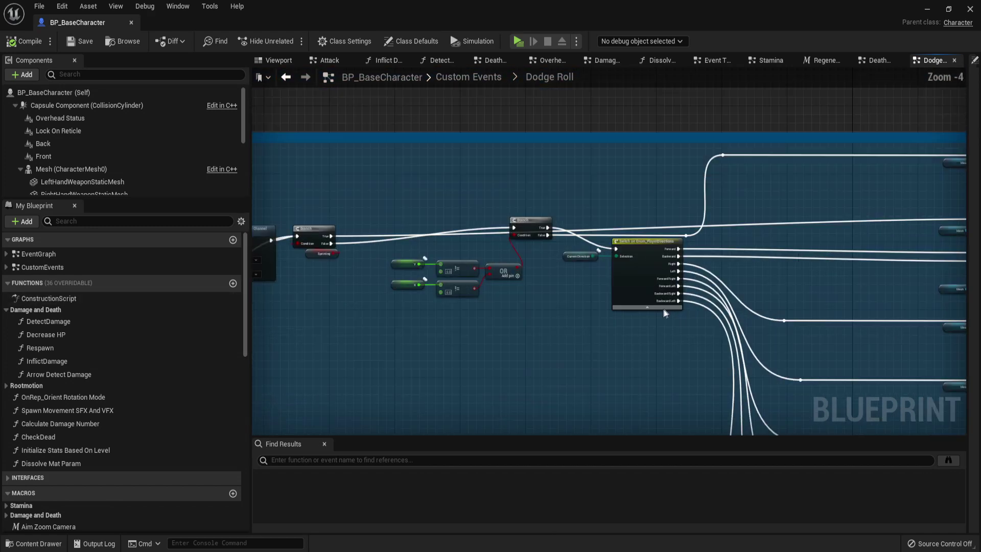
scroll(665, 312, "up", 3)
scroll(486, 198, "down", 3)
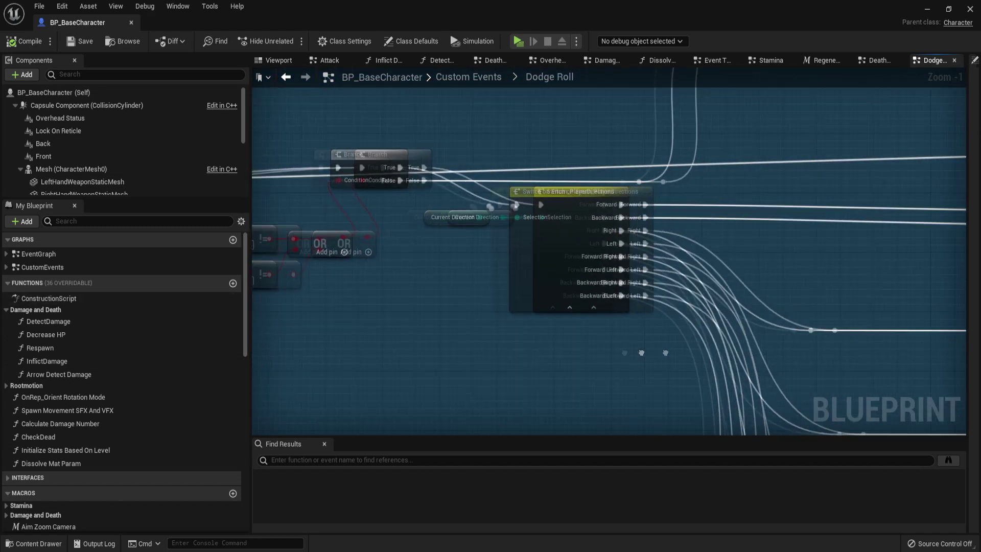
scroll(660, 292, "up", 1)
right_click_drag(730, 350, 427, 73)
right_click_drag(429, 295, 787, 308)
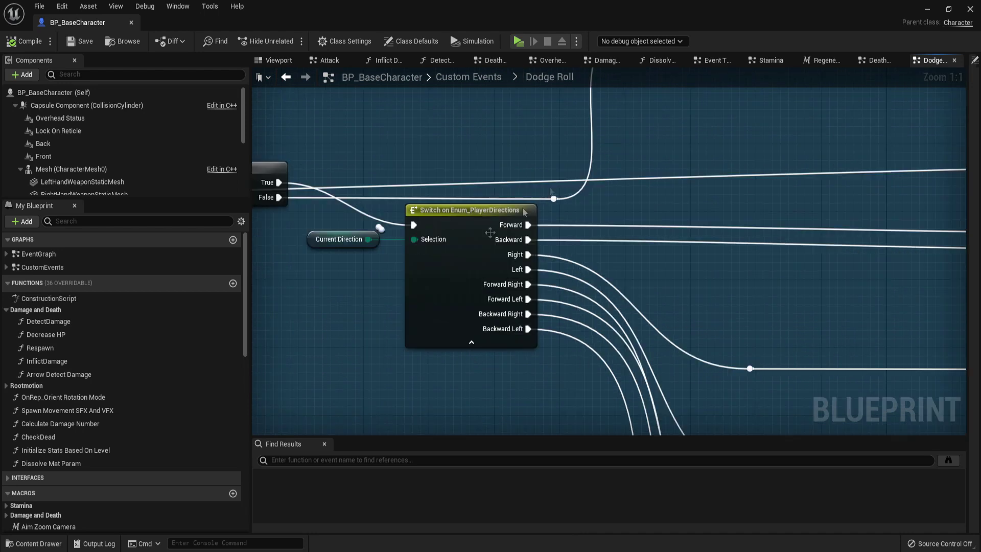
Follow the Dodge Roll graph beyond the direction switch to the branches that set the current direction
scroll(582, 327, "down", 3)
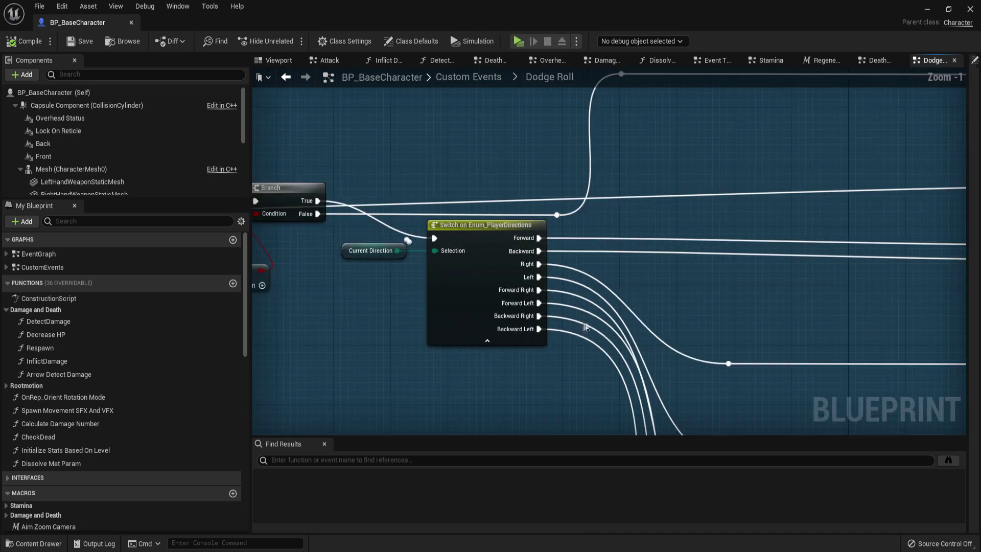
right_click_drag(773, 368, 256, 357)
right_click_drag(822, 272, 255, 217)
scroll(431, 198, "down", 4)
right_click_drag(687, 263, 618, 271)
scroll(618, 271, "up", 1)
scroll(407, 249, "up", 3)
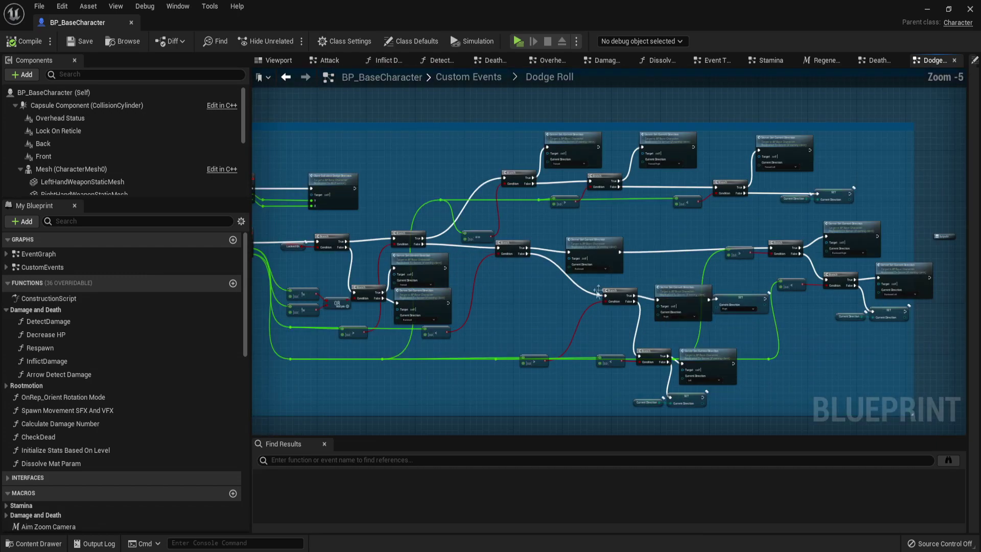
right_click_drag(781, 381, 183, 242)
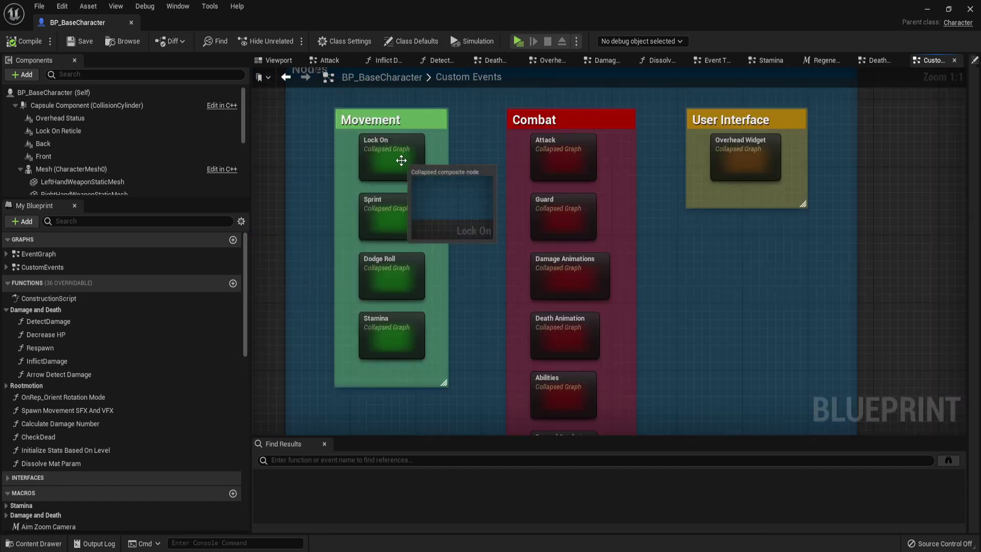
Open the Lock On collapsed graph and examine its target search and lock-on range check sections
double_click(400, 159)
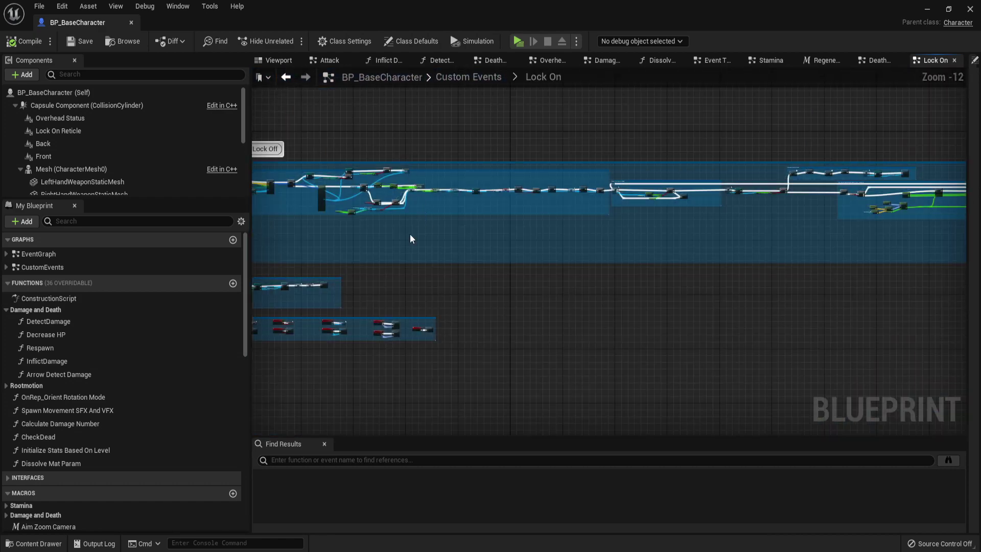
scroll(414, 236, "up", 8)
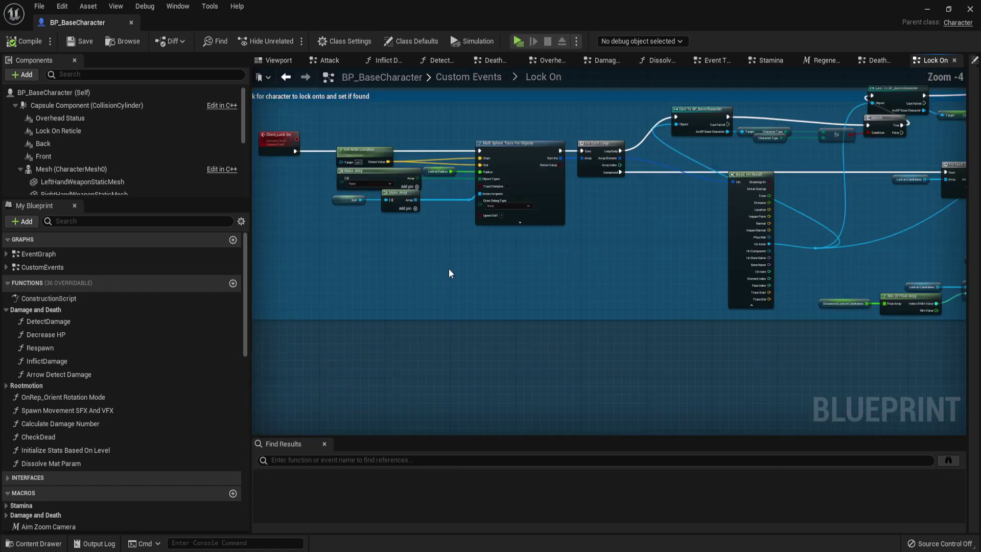
right_click_drag(449, 273, 305, 363)
scroll(414, 327, "up", 1)
right_click_drag(756, 327, 360, 300)
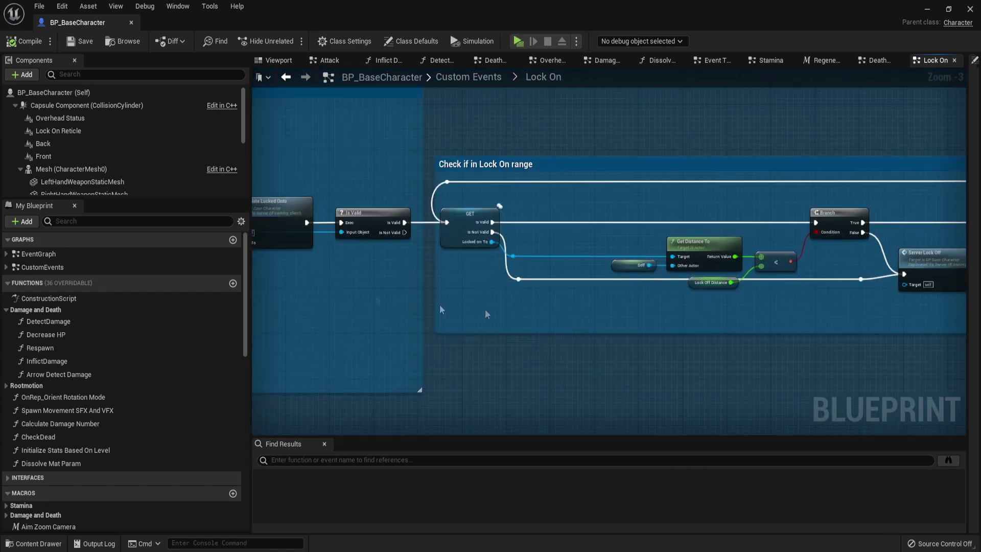
right_click_drag(804, 330, 439, 347)
right_click_drag(789, 344, 517, 390)
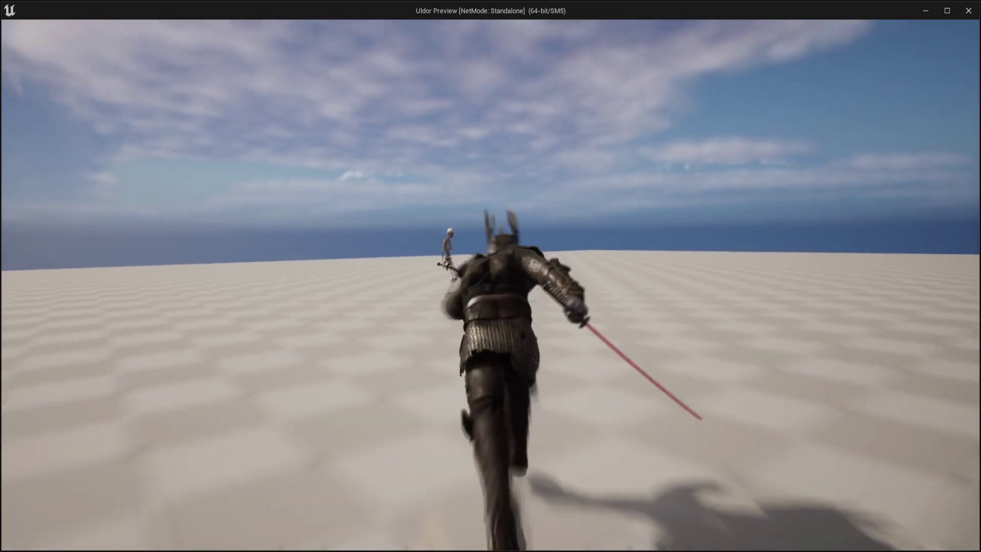
Test running and dodge rolling around the skeleton enemy in the standalone preview
key("w")
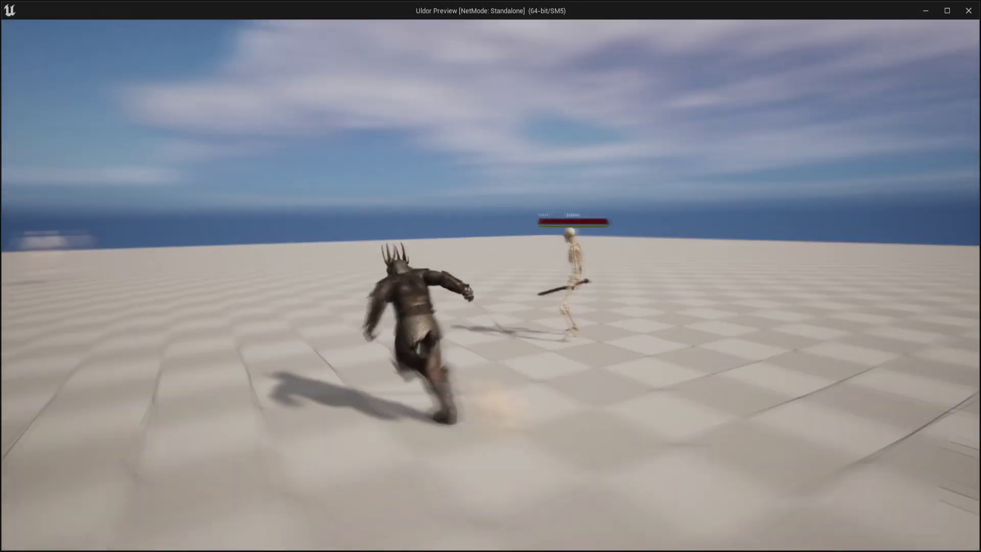
key("space")
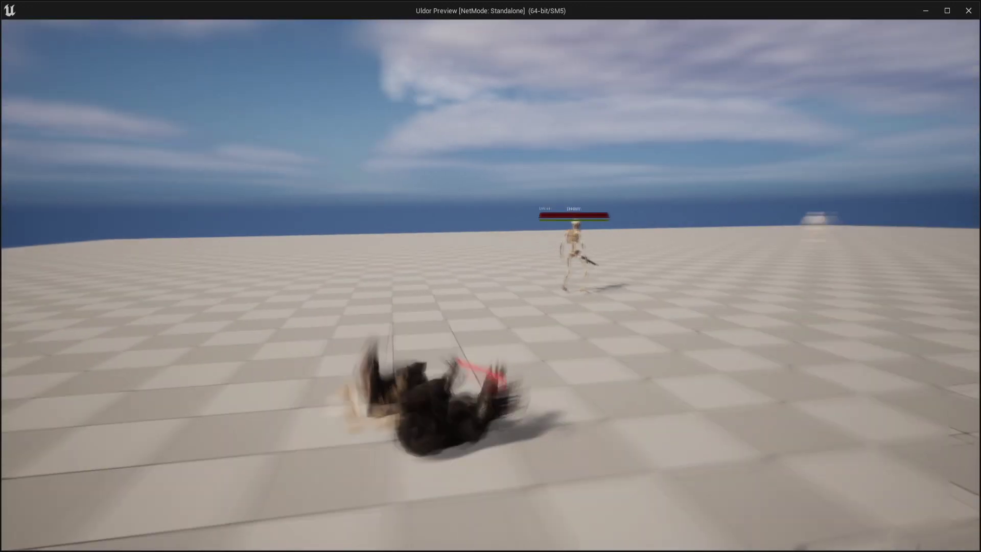
key("a")
key("space")
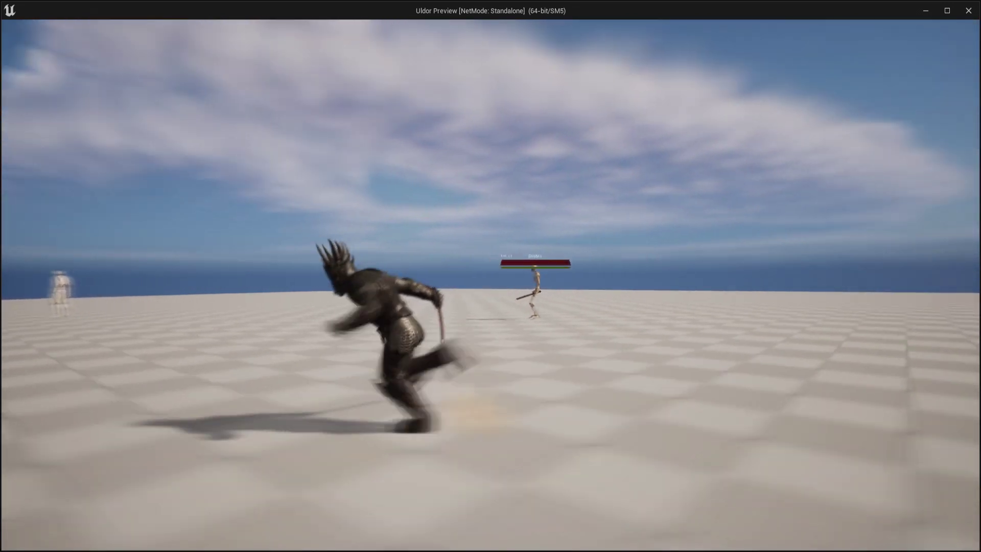
key("w")
key("a")
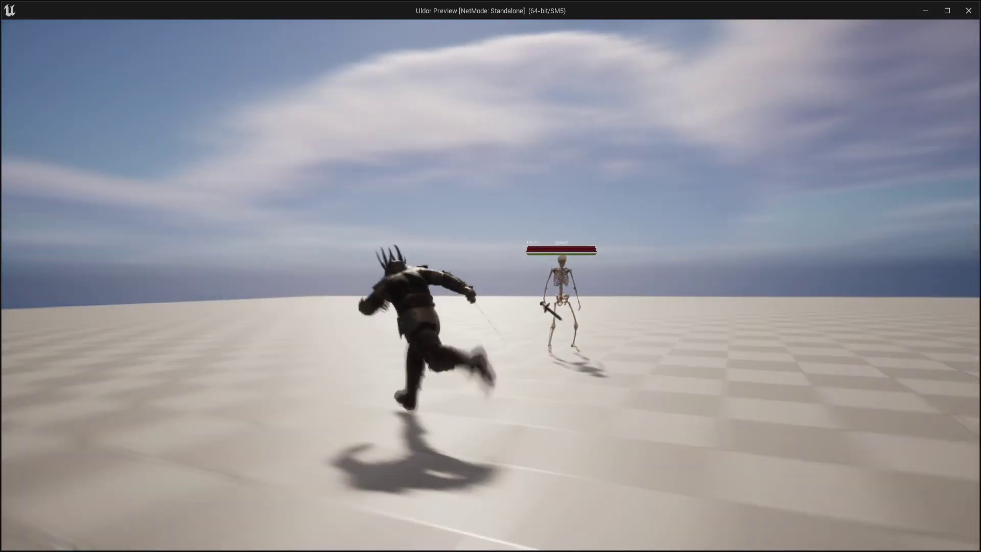
key("space")
key("w")
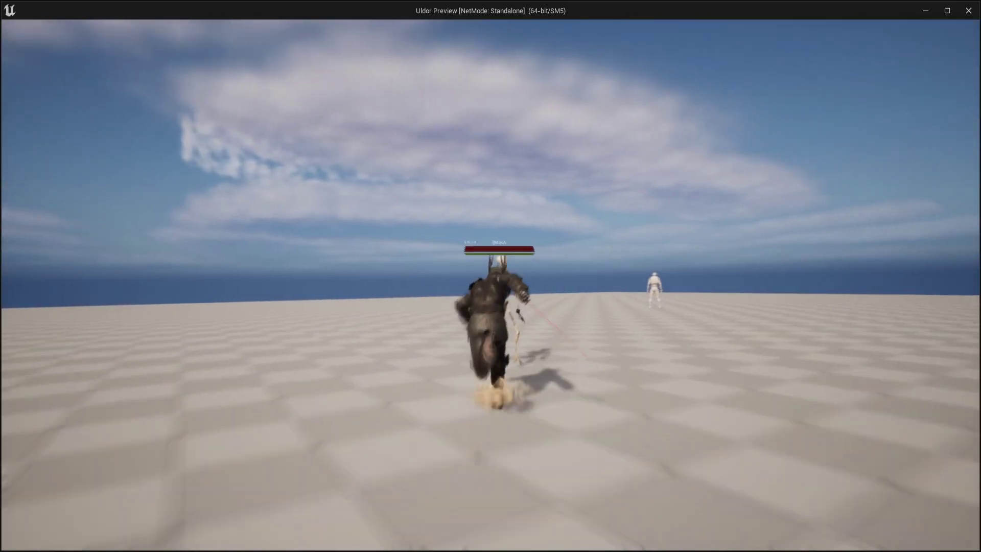
Playtest combat in the standalone preview by circling the skeleton enemy, striking it and dodge rolling while staying focused on it
key("d")
key("d")
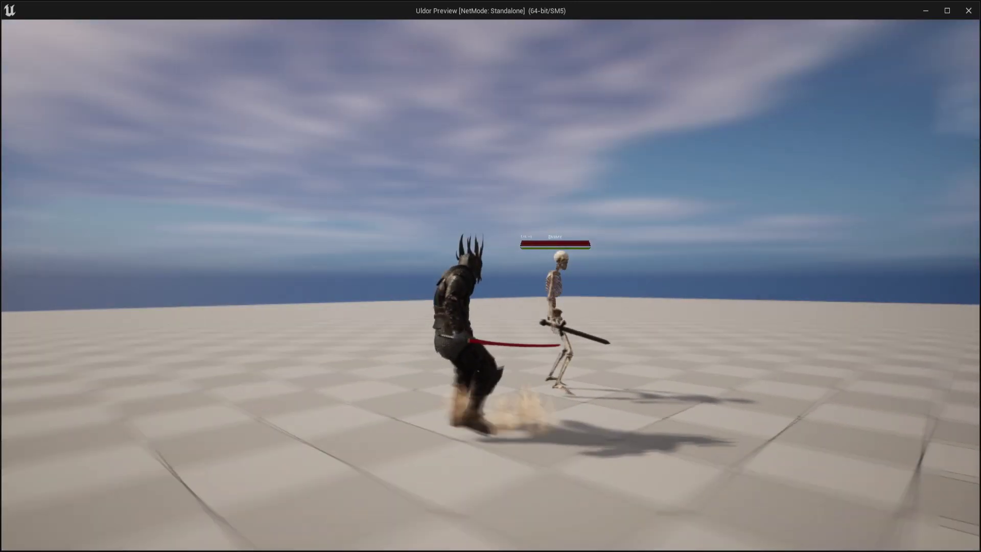
key("w")
key("d")
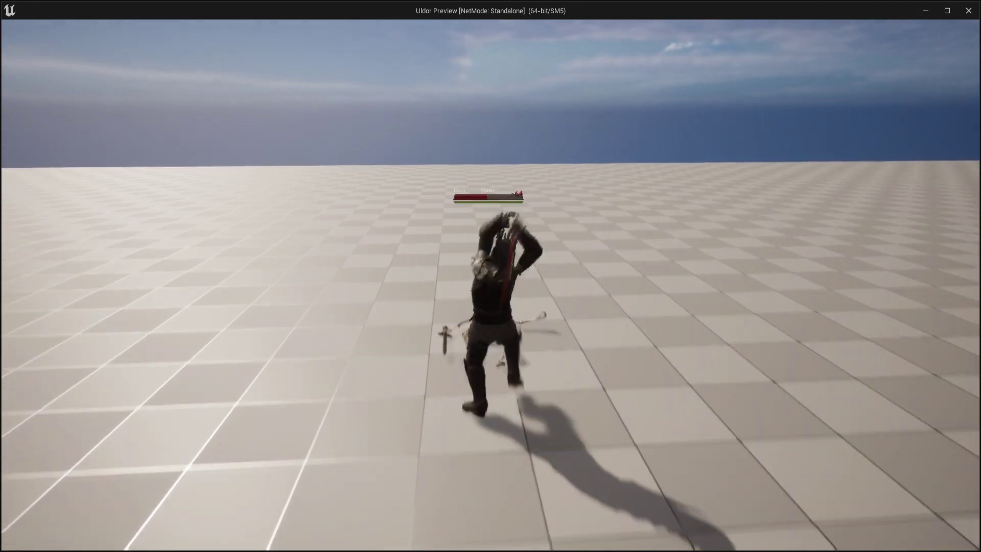
key("a")
key("space")
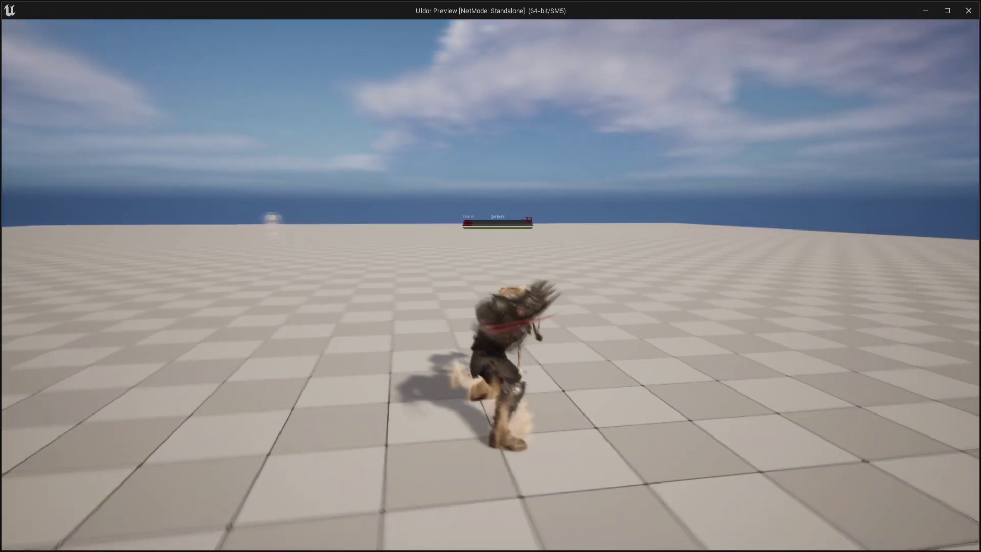
key("d")
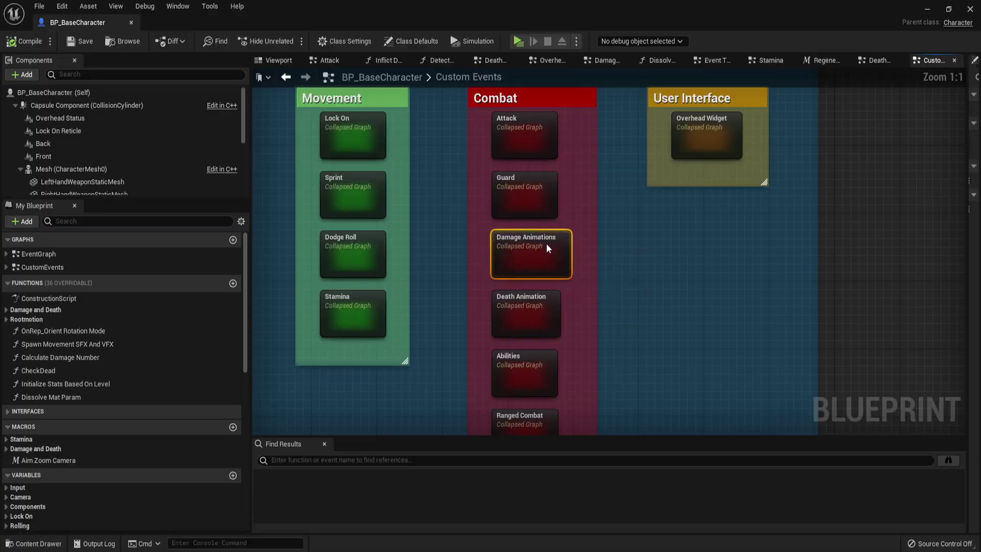
Open the Damage Animations collapsed graph and examine the Take Damage Animation section's branches and montage nodes
double_click(546, 248)
right_click_drag(701, 262, 965, 299)
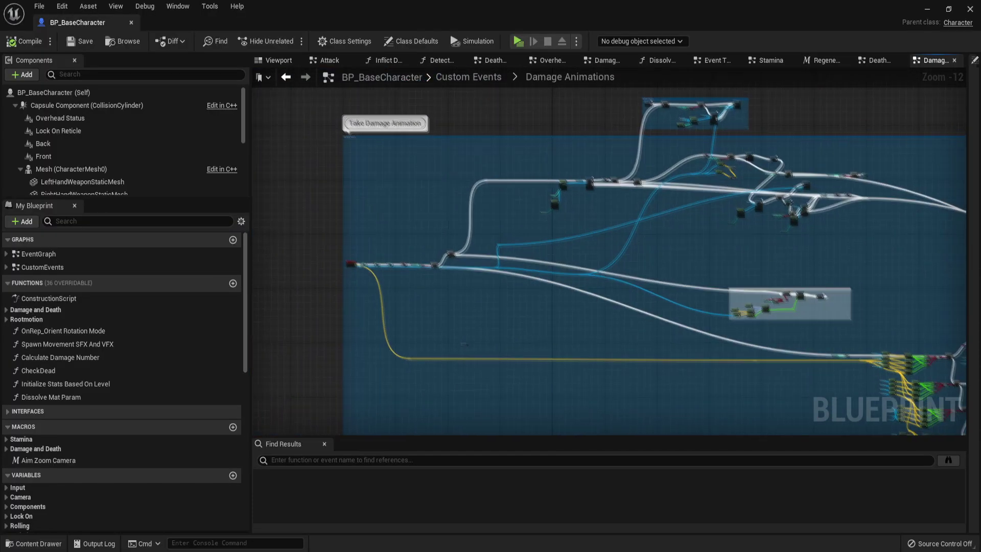
right_click_drag(888, 297, 243, 160)
scroll(348, 230, "up", 3)
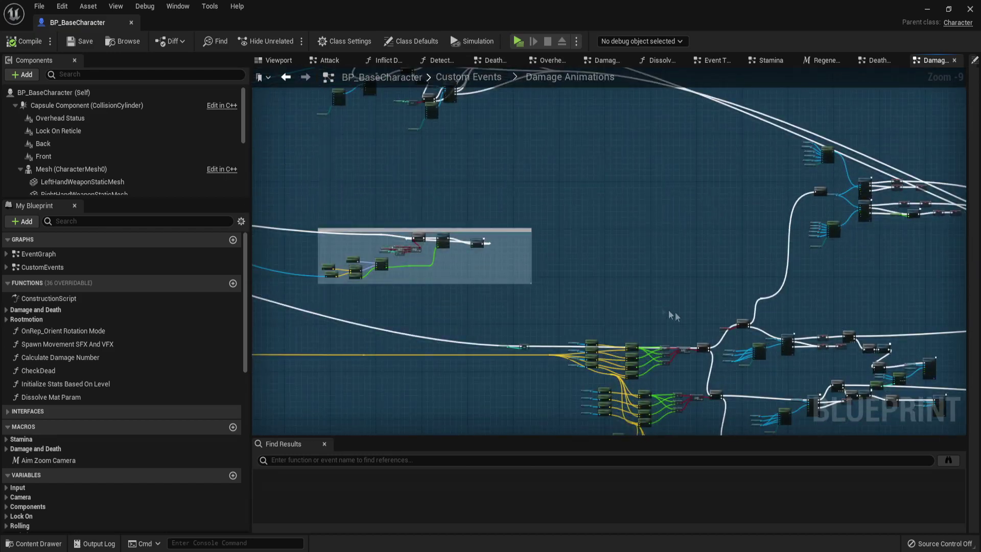
right_click_drag(670, 315, 406, 244)
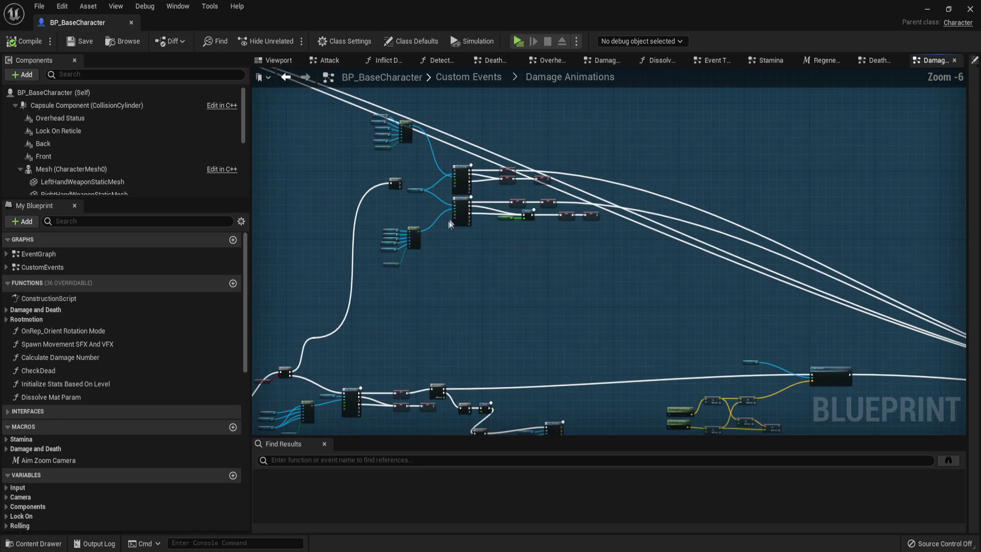
scroll(451, 224, "up", 3)
right_click_drag(638, 251, 436, 118)
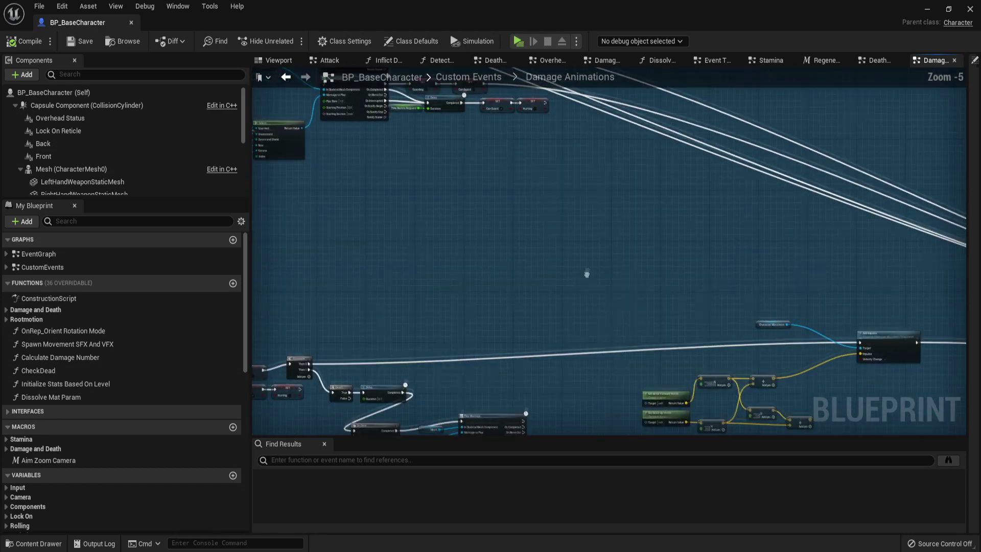
Follow the Damage Animations graph's converging branches to the Reset Combo, Retriggerable Delay and Damage Anim Index nodes, and review back along the chain
right_click_drag(586, 274, 387, 4)
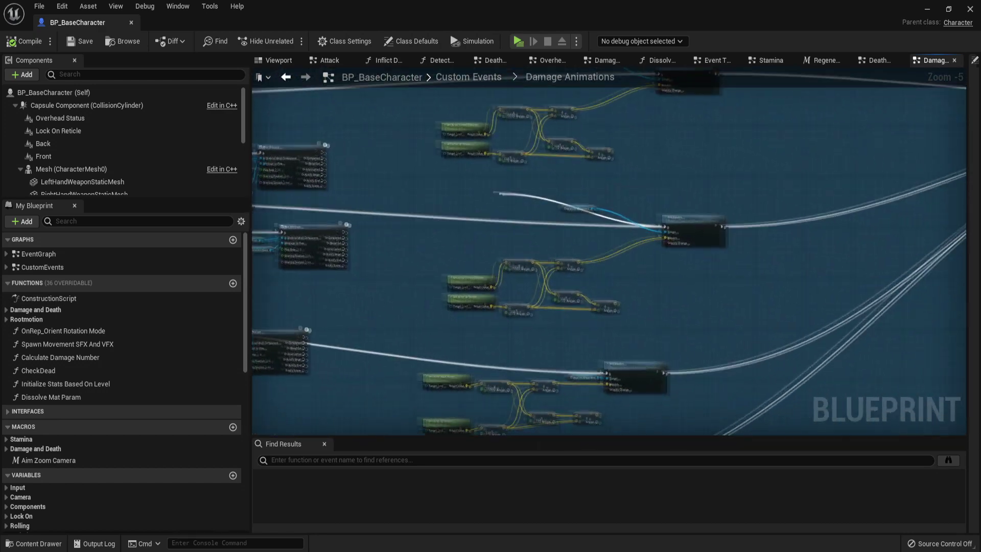
right_click_drag(715, 230, 340, 298)
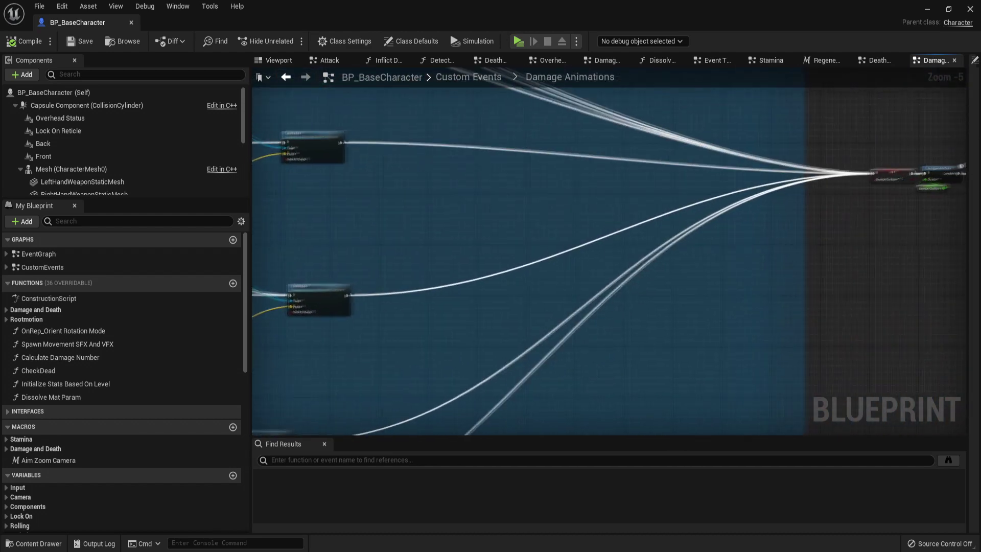
right_click_drag(451, 99, 332, 120)
right_click_drag(953, 282, 707, 295)
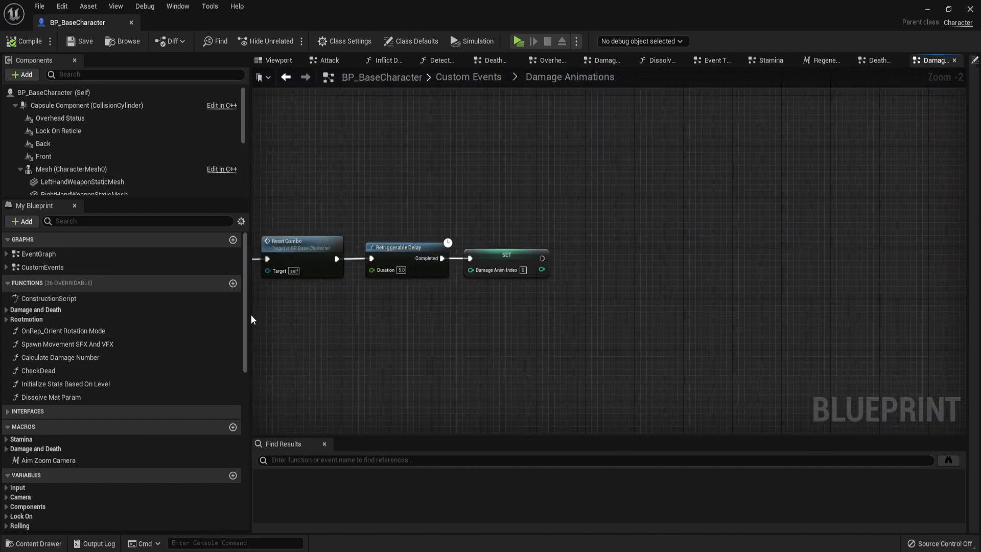
right_click_drag(387, 317, 928, 257)
right_click_drag(493, 367, 945, 427)
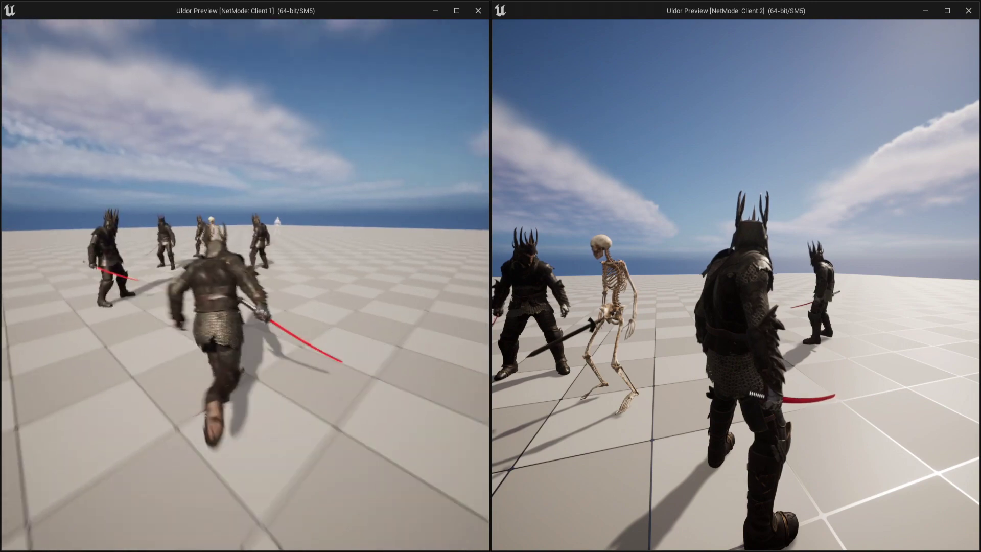
Test multiplayer replication by running and dodge rolling the Client 1 character among the other characters in the two-client preview
key("w")
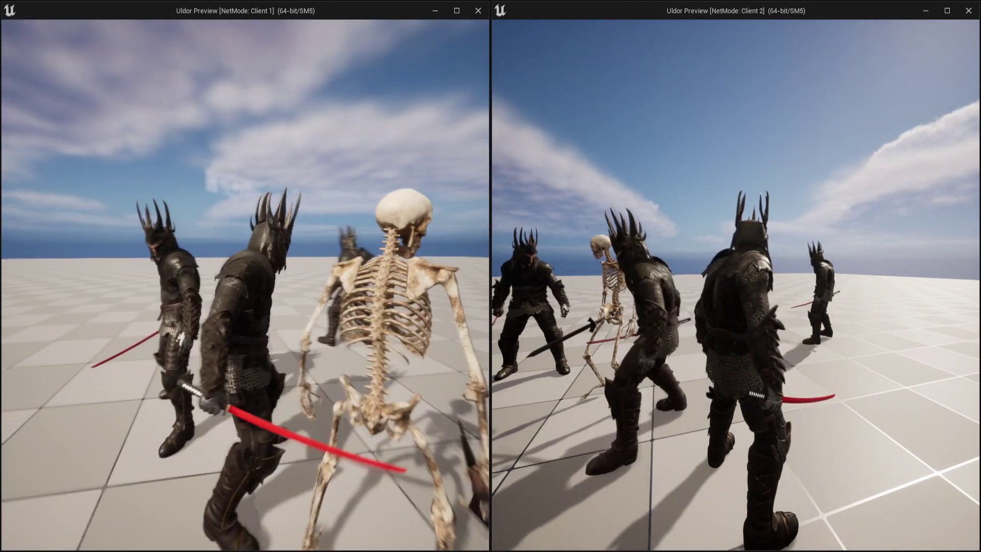
key("space")
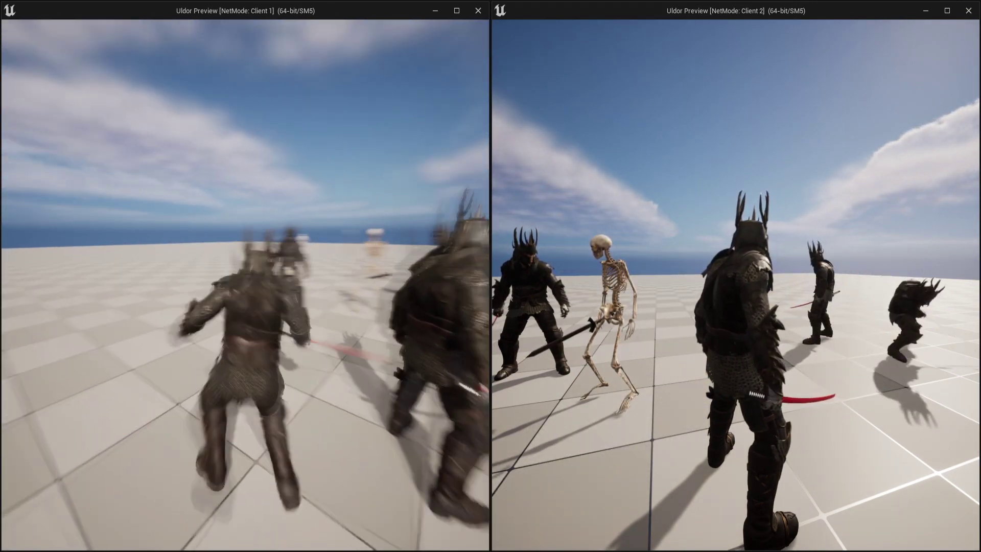